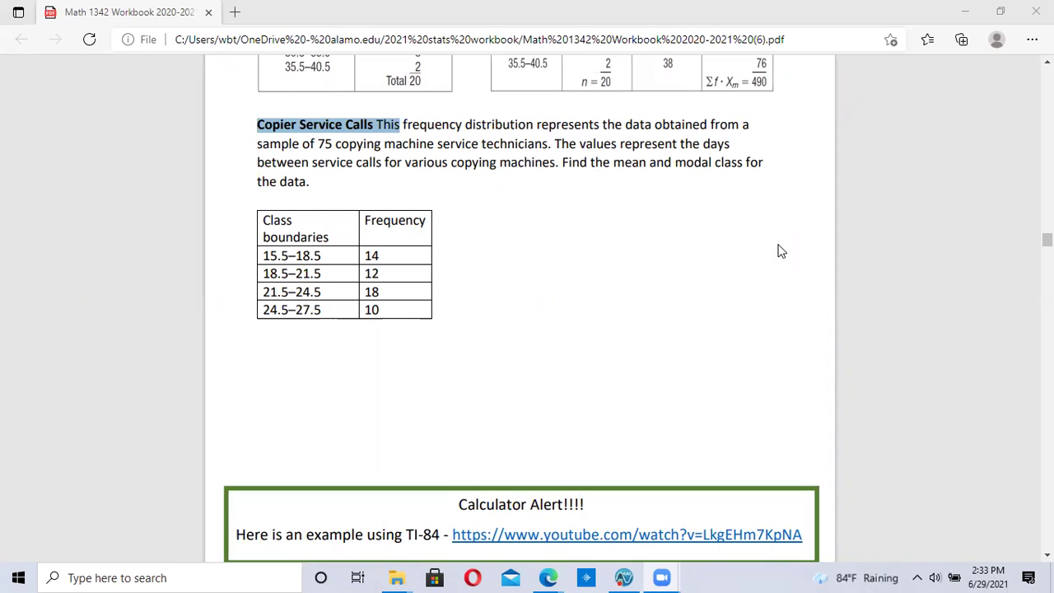
Step: Highlight the 'Copier Service Calls' title and switch on pen drawing over the page
{"action": "left_click", "coordinate": [532, 153]}
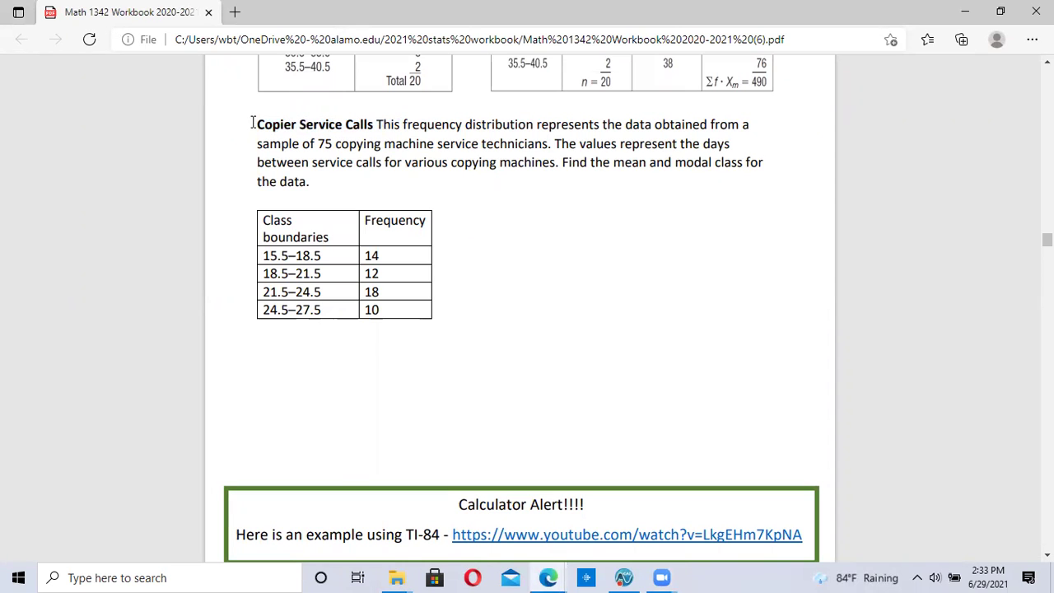
{"action": "left_click_drag", "start_coordinate": [252, 124], "coordinate": [376, 130]}
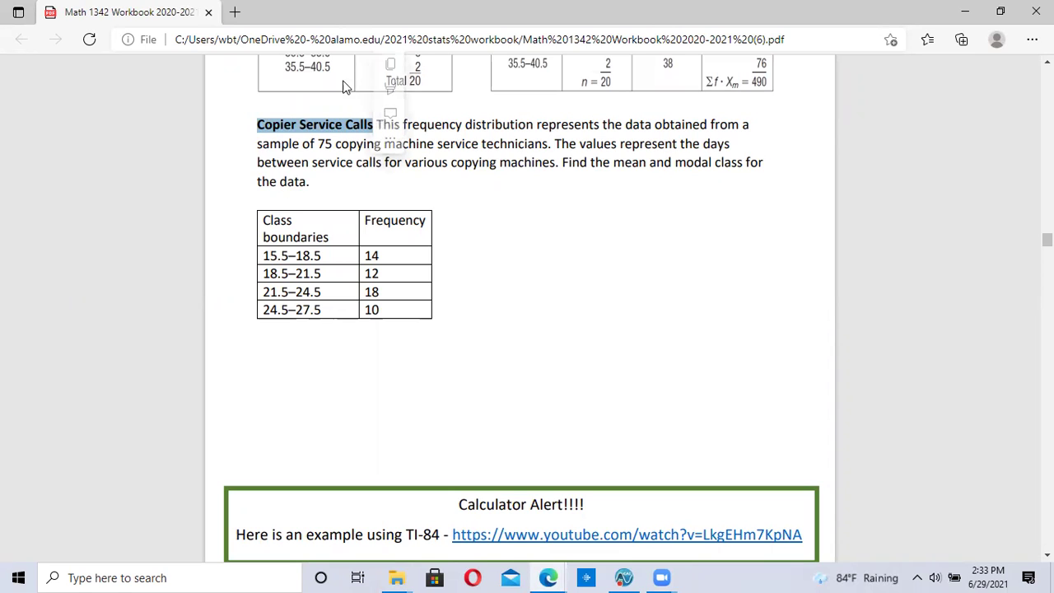
{"action": "mouse_move", "coordinate": [392, 44]}
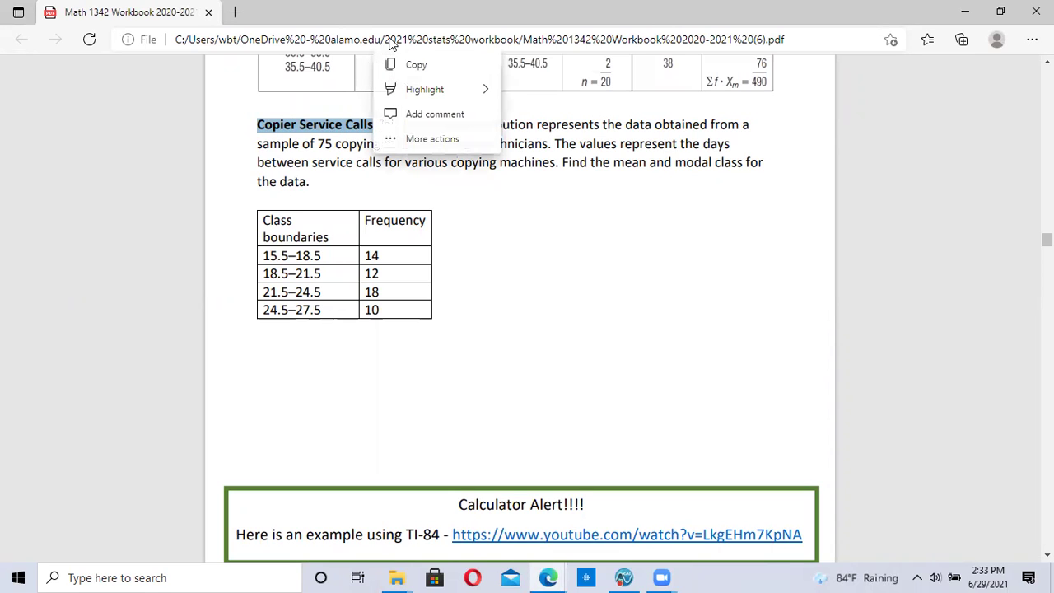
{"action": "key", "text": "ctrl+2"}
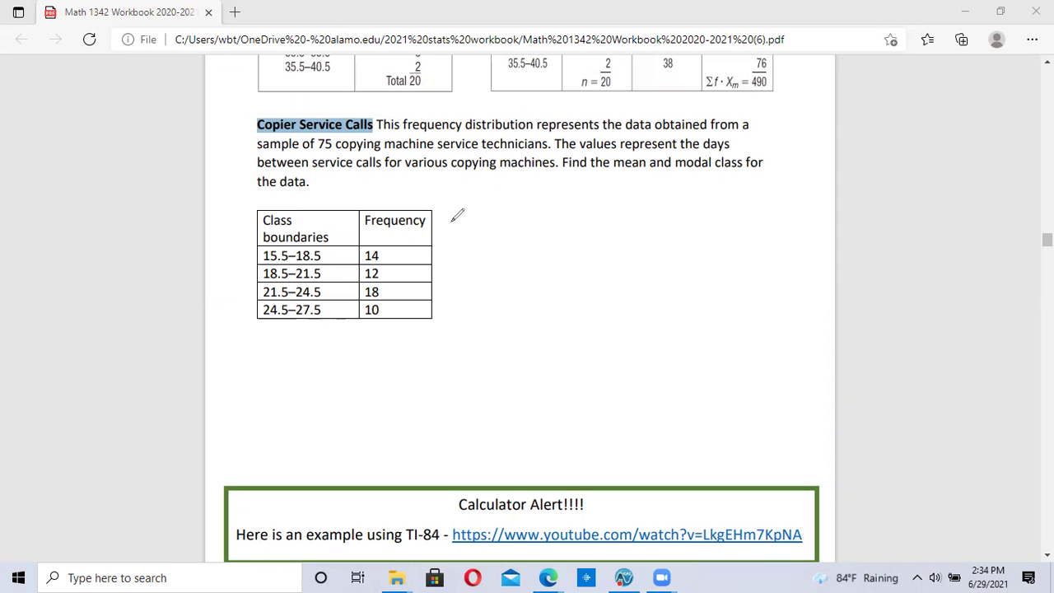
Step: Handwrite a 'midpoints' label beside the table with an arrow from Class boundaries
{"action": "mouse_move", "coordinate": [456, 228]}
{"action": "left_mouse_down"}
{"action": "mouse_move", "coordinate": [490, 209]}
{"action": "mouse_move", "coordinate": [498, 223]}
{"action": "mouse_move", "coordinate": [530, 221]}
{"action": "left_mouse_up"}
{"action": "left_click", "coordinate": [476, 212]}
{"action": "left_click", "coordinate": [513, 211]}
{"action": "left_click_drag", "start_coordinate": [526, 216], "coordinate": [536, 219]}
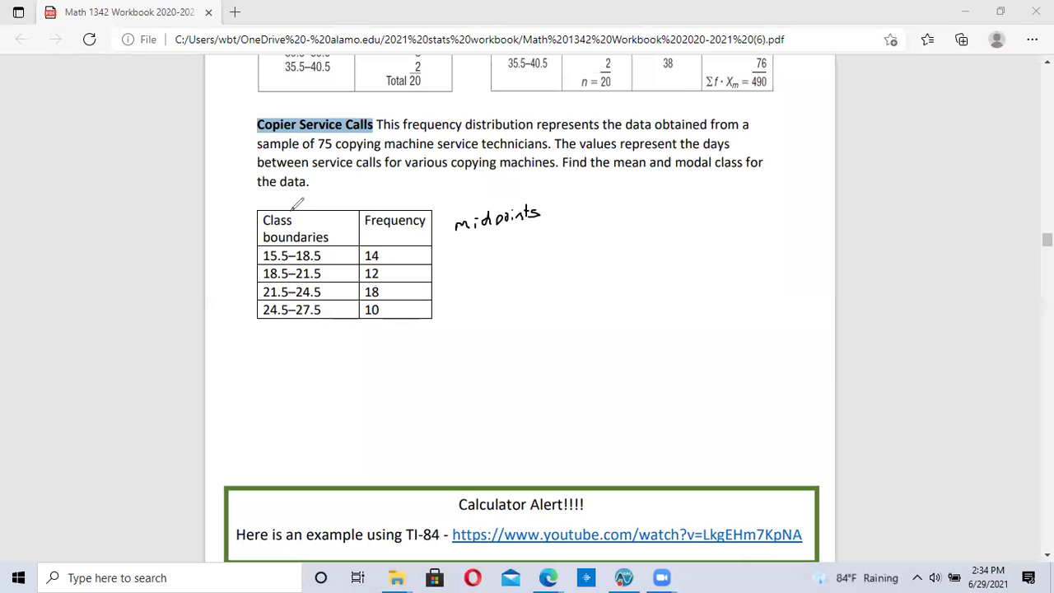
{"action": "mouse_move", "coordinate": [300, 211]}
{"action": "left_mouse_down"}
{"action": "mouse_move", "coordinate": [369, 185]}
{"action": "mouse_move", "coordinate": [427, 176]}
{"action": "mouse_move", "coordinate": [481, 191]}
{"action": "left_mouse_up"}
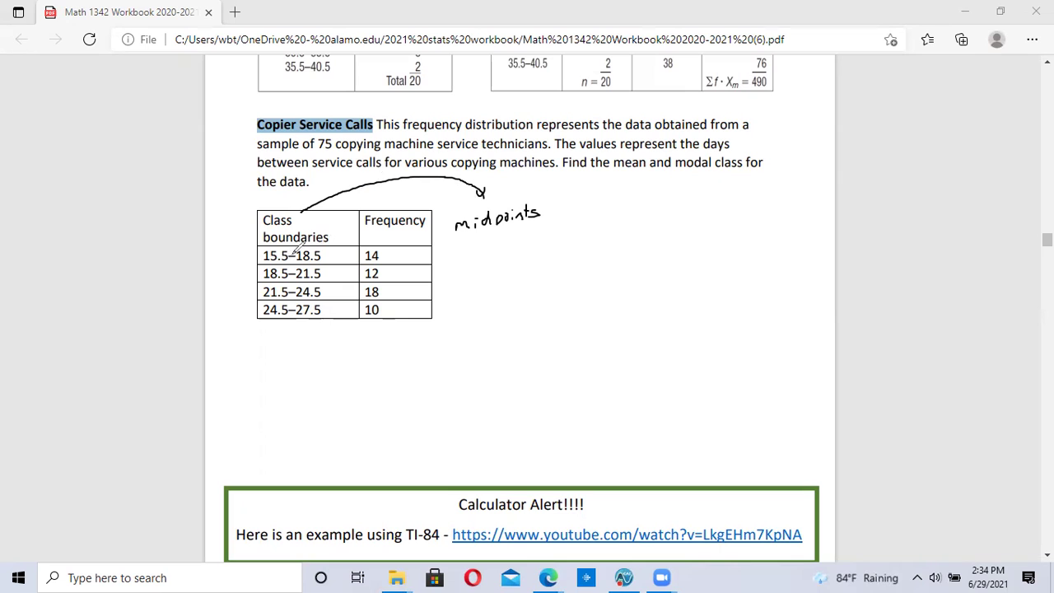
Step: Write each class range as (a+b)/2 and list the midpoints 17, 20 and 23
{"action": "mouse_move", "coordinate": [291, 250]}
{"action": "left_mouse_down"}
{"action": "mouse_move", "coordinate": [292, 261]}
{"action": "mouse_move", "coordinate": [349, 259]}
{"action": "left_mouse_up"}
{"action": "left_click_drag", "start_coordinate": [481, 249], "coordinate": [491, 258]}
{"action": "mouse_move", "coordinate": [290, 268]}
{"action": "left_mouse_down"}
{"action": "mouse_move", "coordinate": [290, 278]}
{"action": "mouse_move", "coordinate": [344, 277]}
{"action": "left_mouse_up"}
{"action": "left_click", "coordinate": [334, 274]}
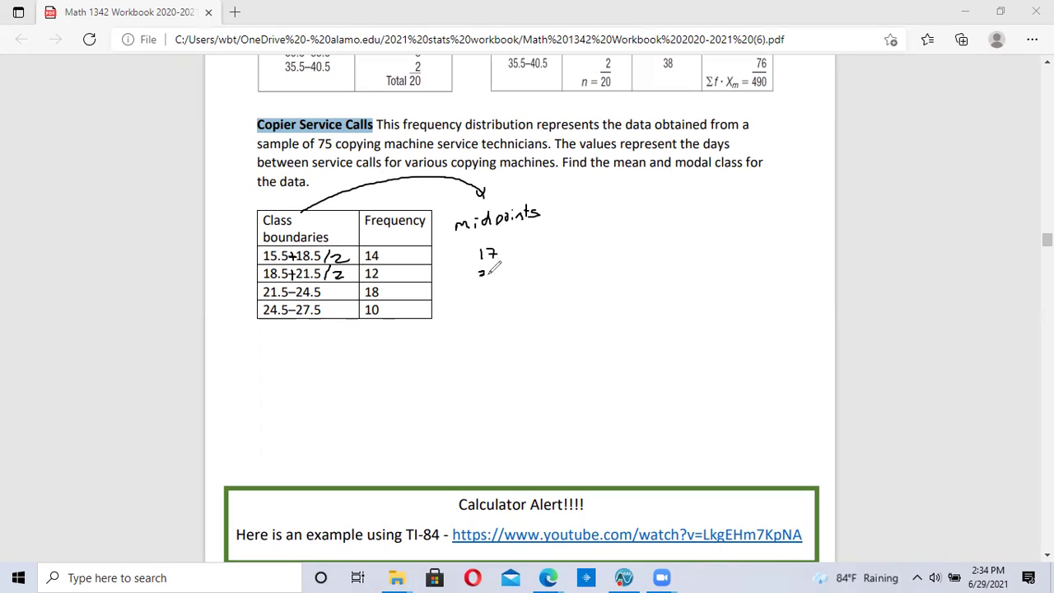
{"action": "left_click_drag", "start_coordinate": [480, 268], "coordinate": [495, 269]}
{"action": "mouse_move", "coordinate": [330, 286]}
{"action": "left_mouse_down"}
{"action": "mouse_move", "coordinate": [292, 297]}
{"action": "mouse_move", "coordinate": [346, 295]}
{"action": "left_mouse_up"}
{"action": "mouse_move", "coordinate": [481, 285]}
{"action": "left_mouse_down"}
{"action": "mouse_move", "coordinate": [493, 311]}
{"action": "mouse_move", "coordinate": [503, 306]}
{"action": "left_mouse_up"}
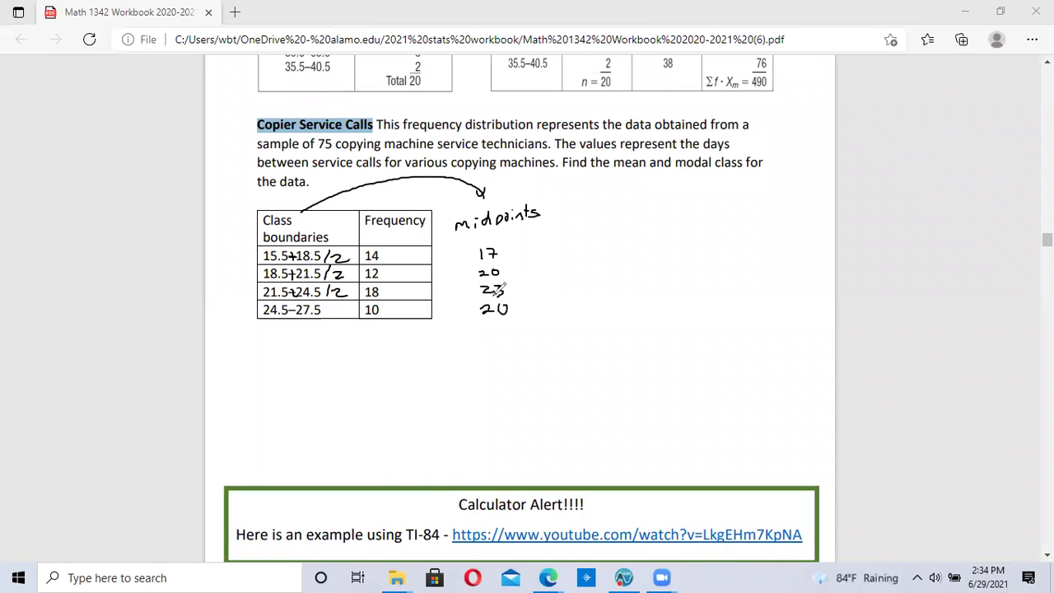
Step: Box the midpoints column, label it L1 and the frequencies L2, then turn the pen off
{"action": "mouse_move", "coordinate": [430, 211]}
{"action": "left_mouse_down"}
{"action": "mouse_move", "coordinate": [544, 207]}
{"action": "mouse_move", "coordinate": [552, 309]}
{"action": "mouse_move", "coordinate": [494, 324]}
{"action": "mouse_move", "coordinate": [425, 317]}
{"action": "left_mouse_up"}
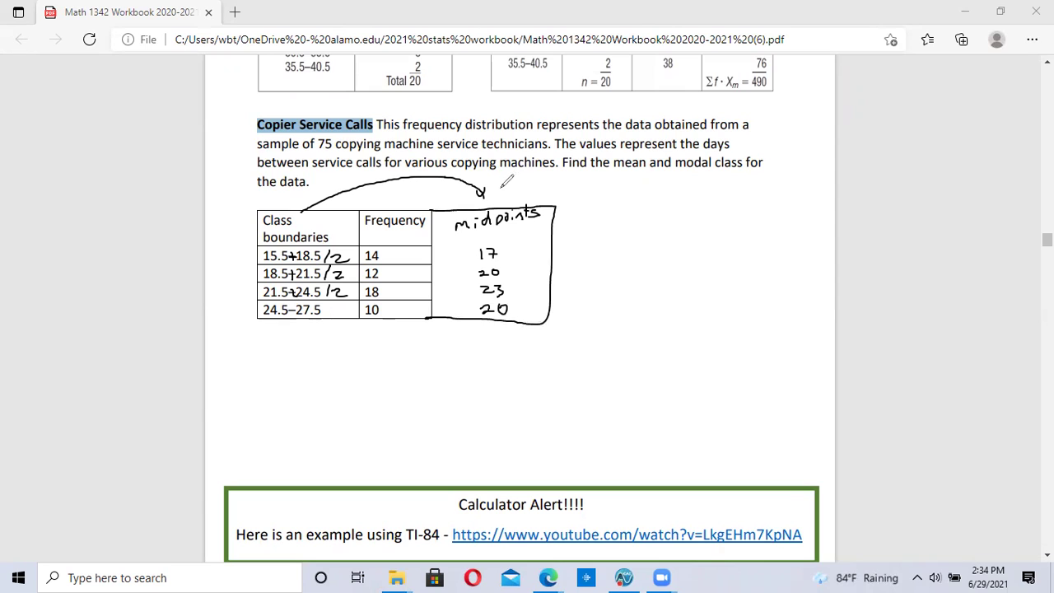
{"action": "left_click_drag", "start_coordinate": [501, 186], "coordinate": [515, 199]}
{"action": "mouse_move", "coordinate": [383, 190]}
{"action": "left_mouse_down"}
{"action": "mouse_move", "coordinate": [417, 198]}
{"action": "mouse_move", "coordinate": [408, 202]}
{"action": "left_mouse_up"}
{"action": "left_click", "coordinate": [628, 578]}
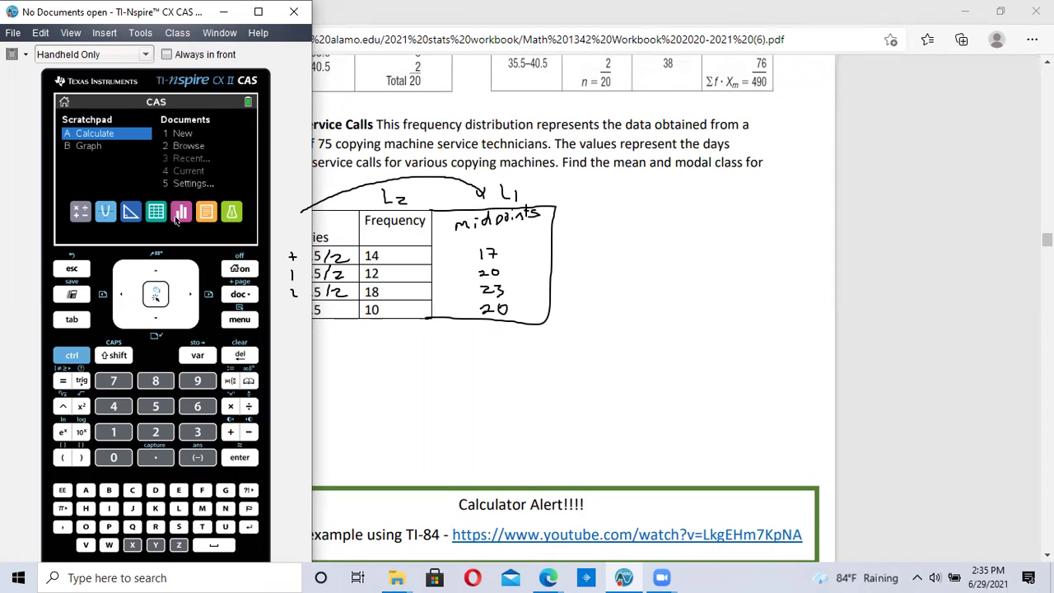
Step: Choose Documents > New and add a Lists & Spreadsheet page
{"action": "left_click", "coordinate": [187, 136]}
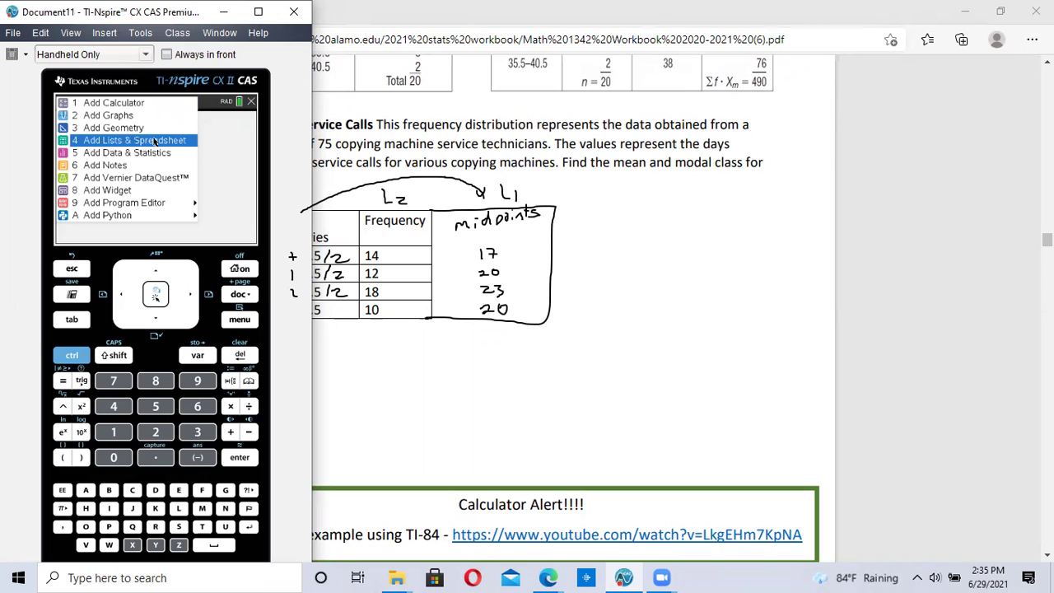
{"action": "left_click", "coordinate": [154, 143]}
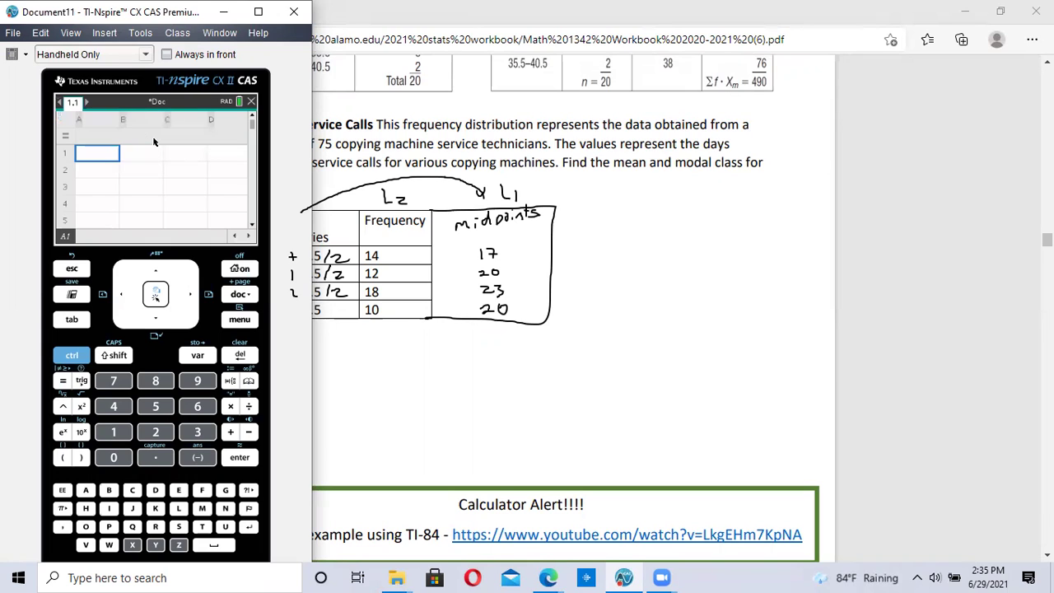
Step: Name column A 'l1' and column B 'l2'
{"action": "left_click", "coordinate": [89, 122]}
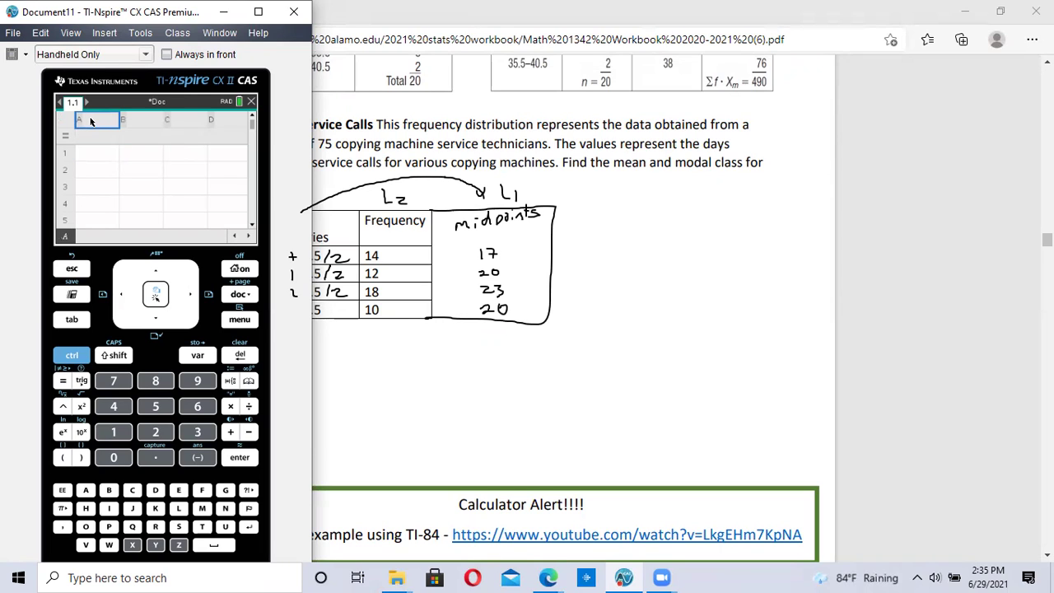
{"action": "type", "text": "l1"}
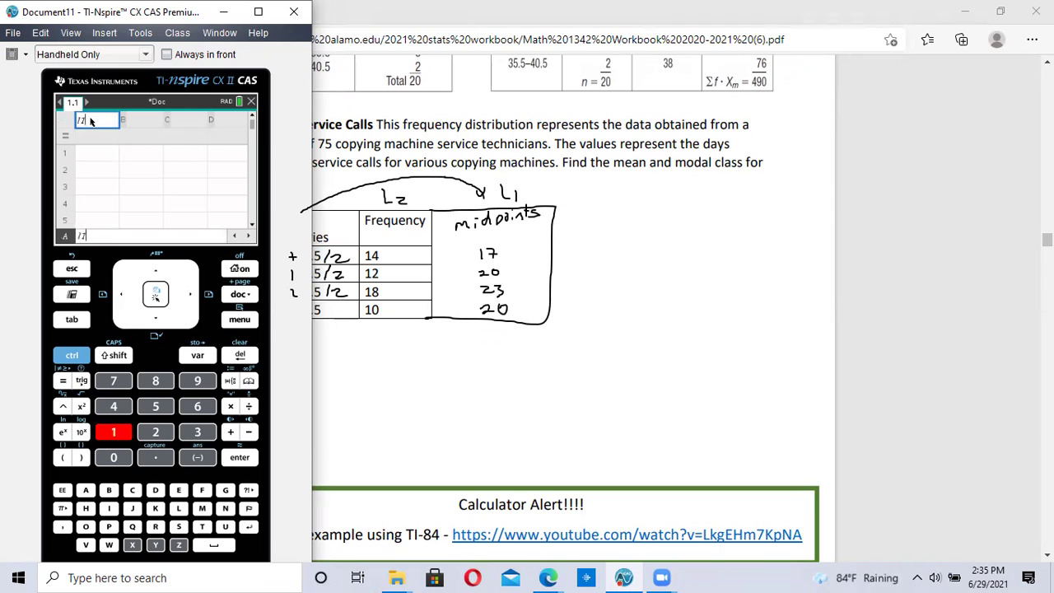
{"action": "key", "text": "Down"}
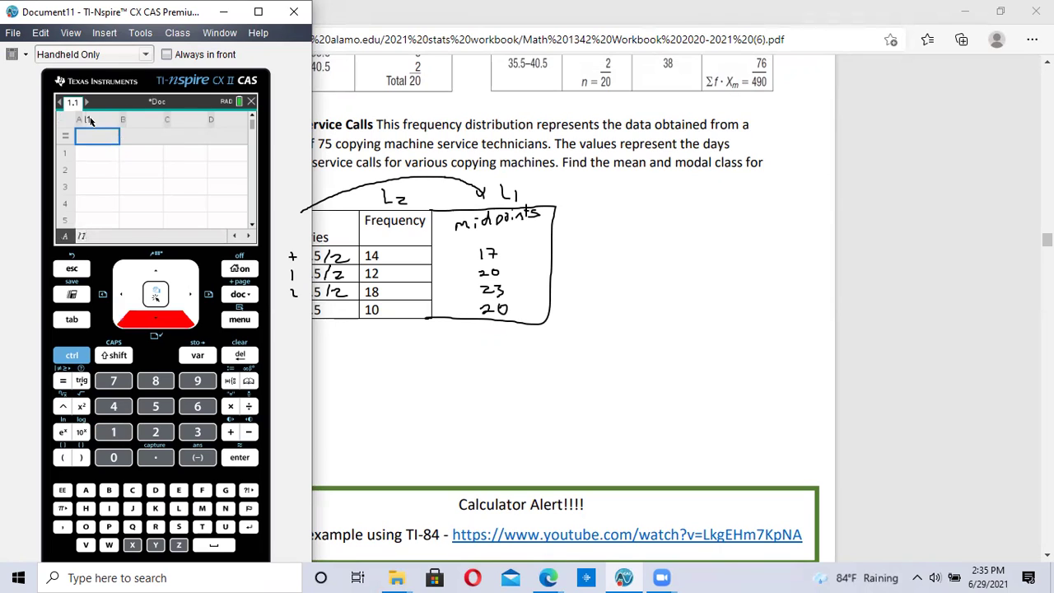
{"action": "left_click", "coordinate": [138, 122]}
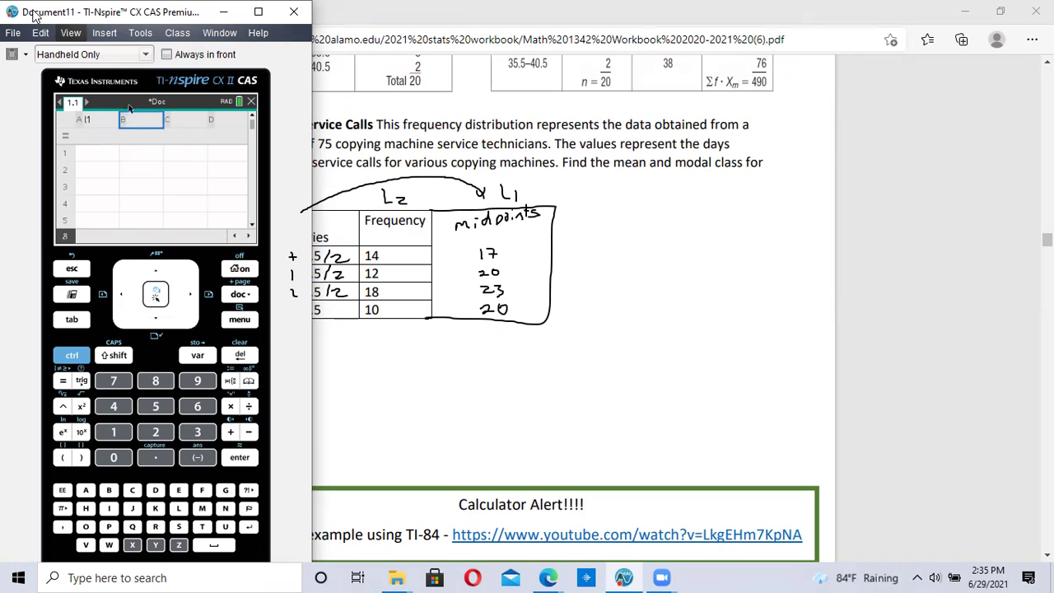
{"action": "type", "text": "l2"}
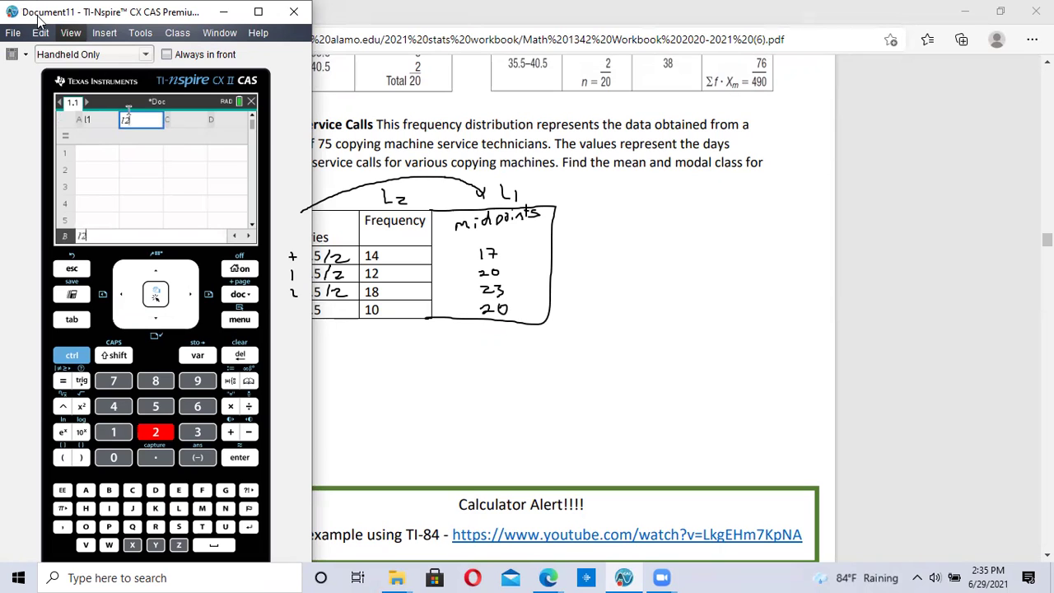
{"action": "key", "text": "Return"}
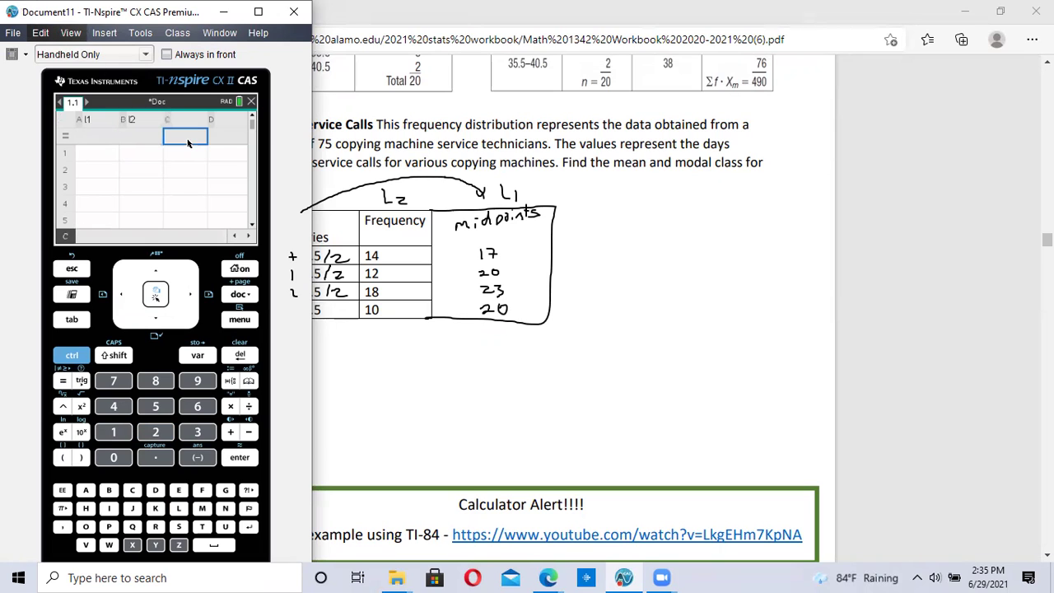
Step: Enter the midpoints 17, 20, 23 and 26 into l1
{"action": "left_click", "coordinate": [94, 160]}
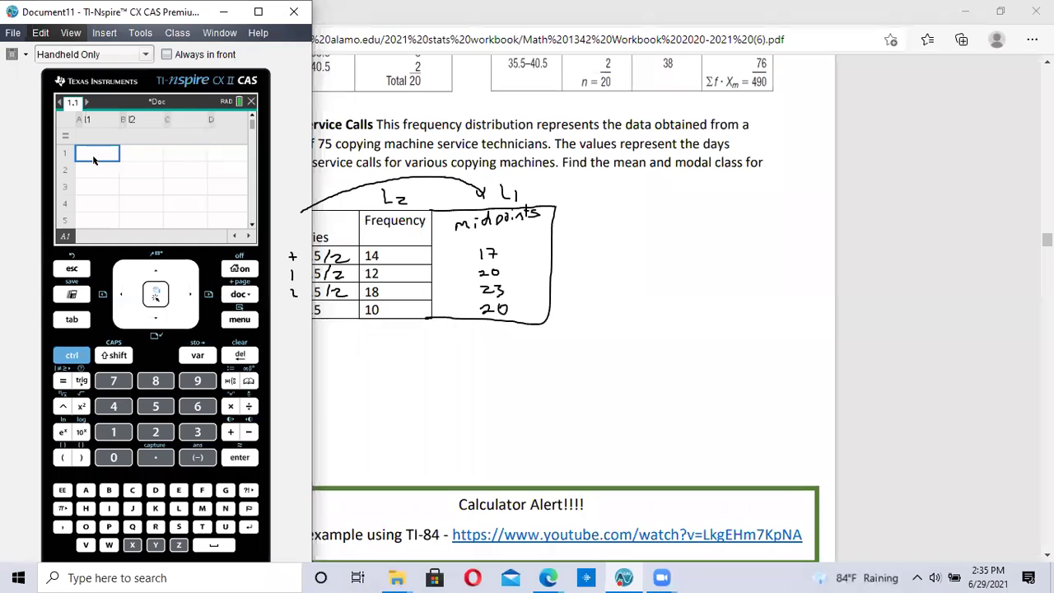
{"action": "type", "text": "17"}
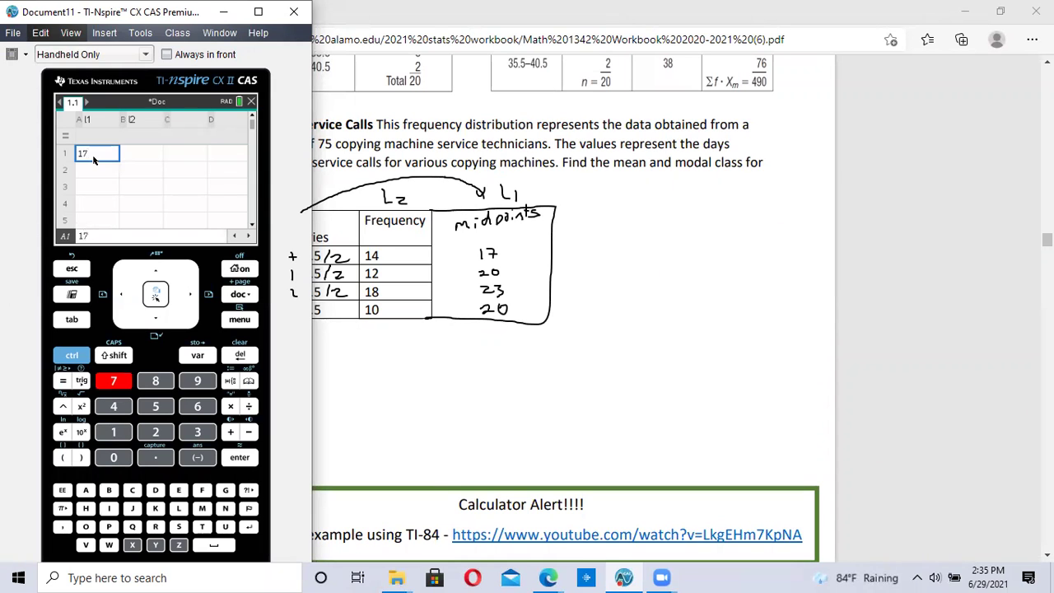
{"action": "key", "text": "Down"}
{"action": "type", "text": "20"}
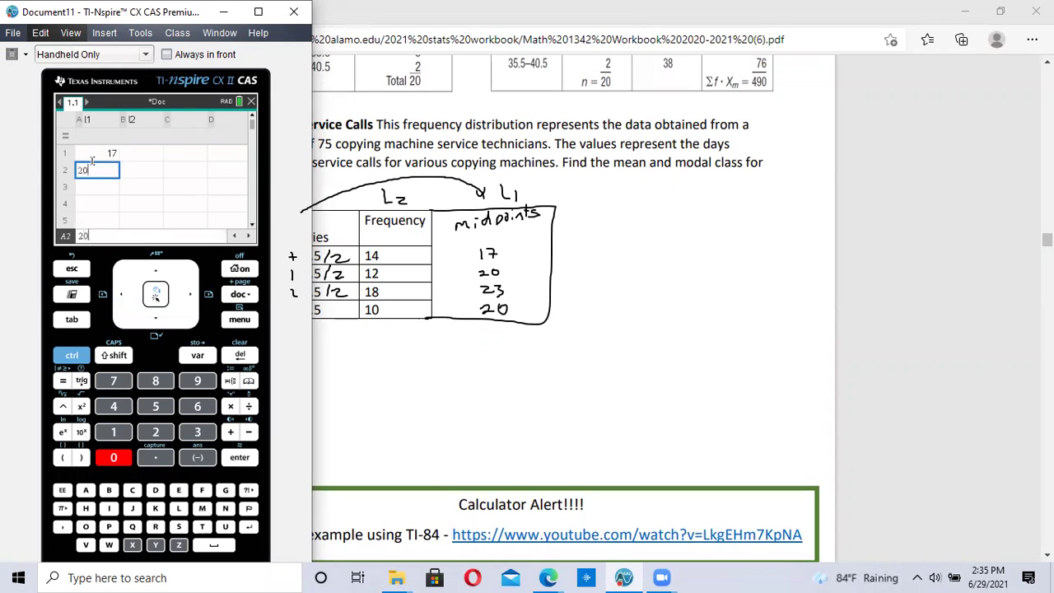
{"action": "key", "text": "Down"}
{"action": "type", "text": "23"}
{"action": "key", "text": "Down"}
{"action": "type", "text": "26"}
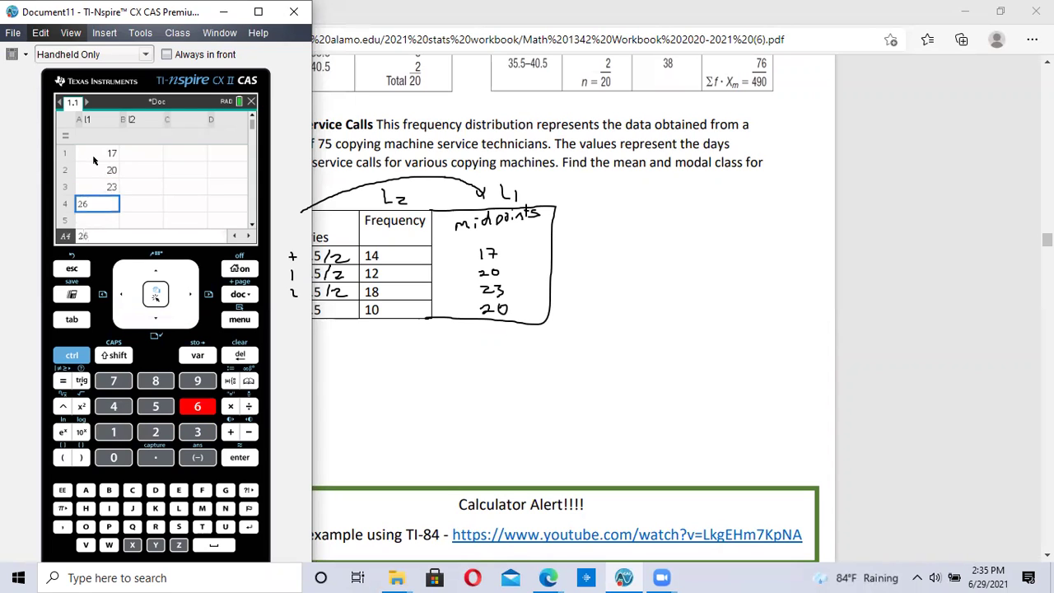
{"action": "key", "text": "Down"}
Step: Enter the frequencies 14, 12, 18 and 10 into l2
{"action": "key", "text": "Right"}
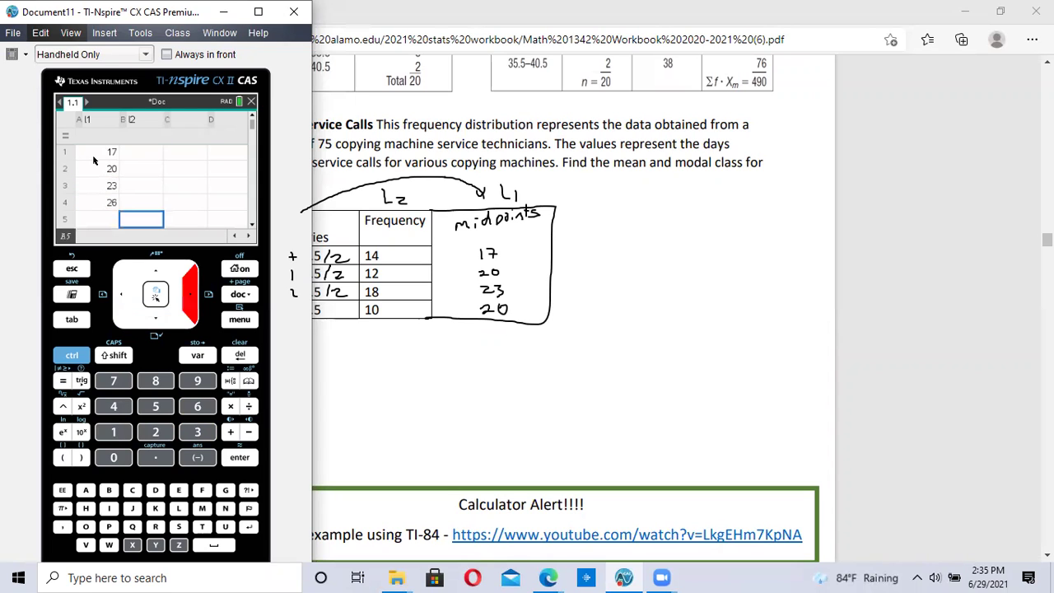
{"action": "key", "text": "Up"}
{"action": "key", "text": "Up"}
{"action": "key", "text": "Up"}
{"action": "key", "text": "Up"}
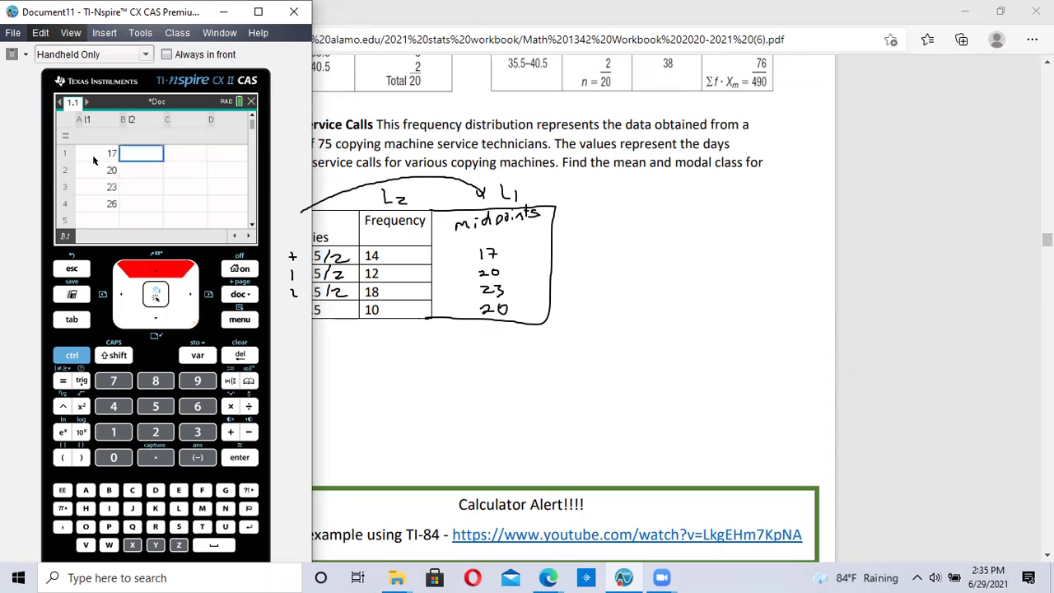
{"action": "type", "text": "14"}
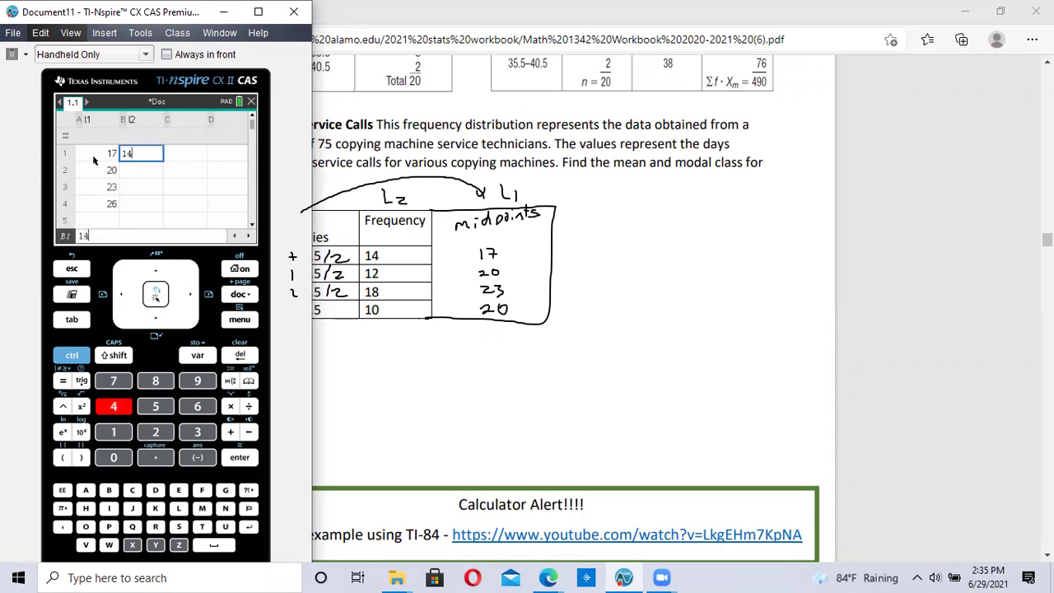
{"action": "key", "text": "Down"}
{"action": "type", "text": "12"}
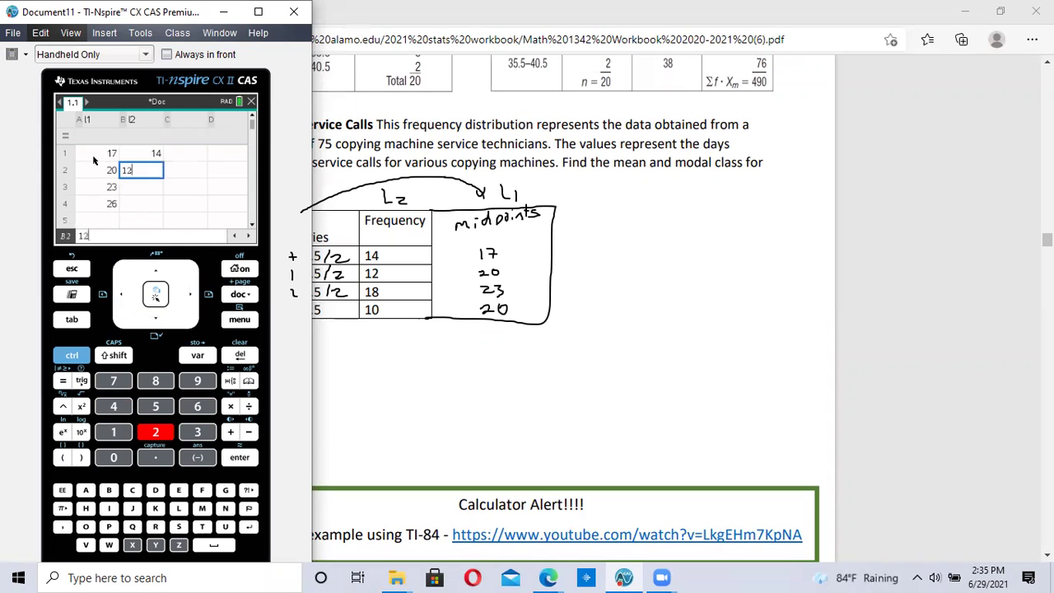
{"action": "key", "text": "Down"}
{"action": "type", "text": "18"}
{"action": "key", "text": "Down"}
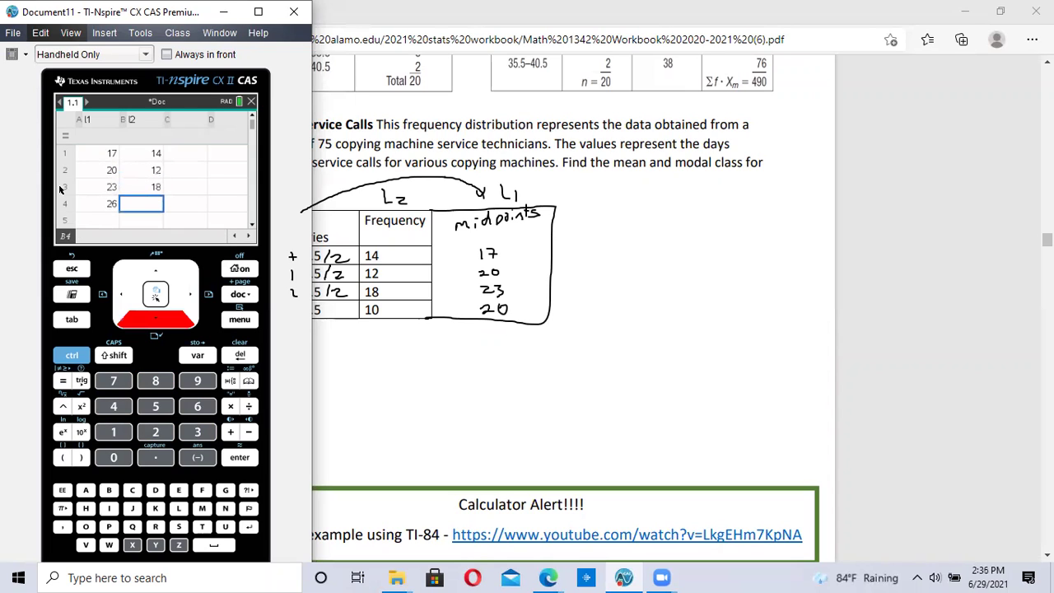
{"action": "type", "text": "10"}
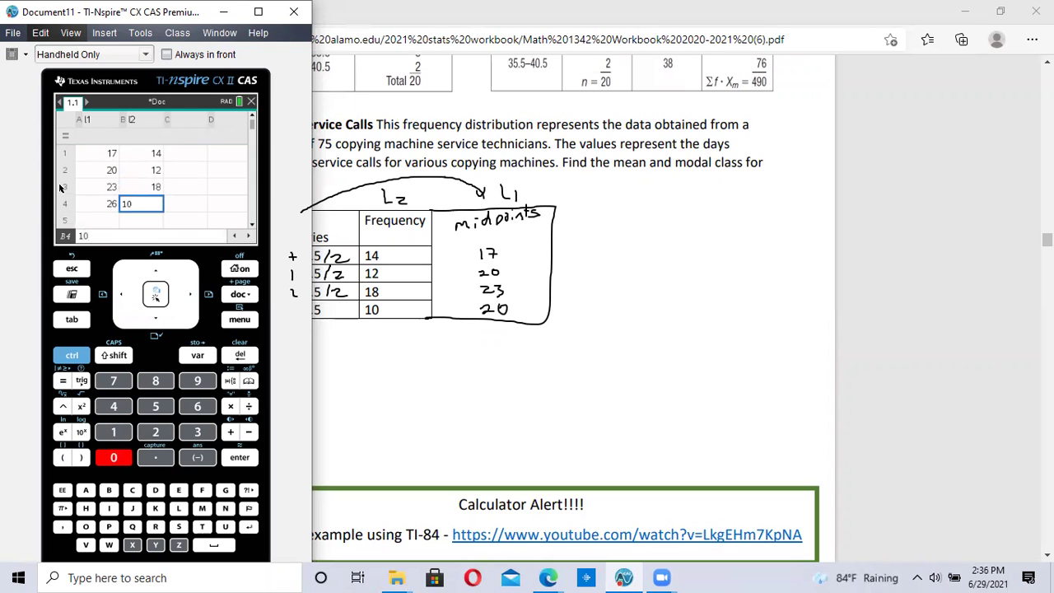
{"action": "key", "text": "Return"}
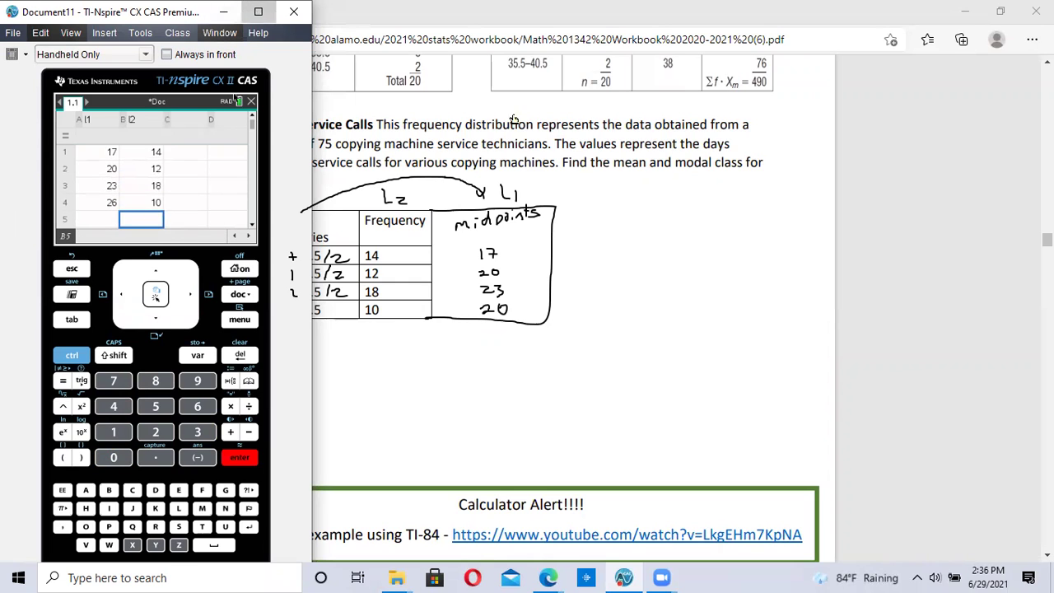
Step: Maximize the calculator window and select cell C1 in the spreadsheet
{"action": "left_click", "coordinate": [258, 12]}
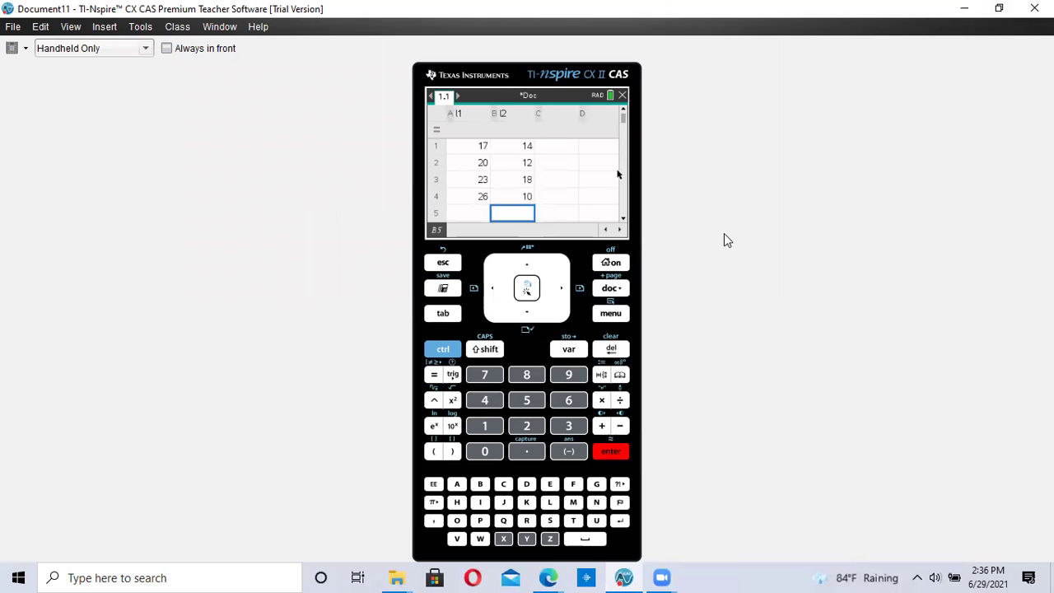
{"action": "left_click", "coordinate": [555, 150]}
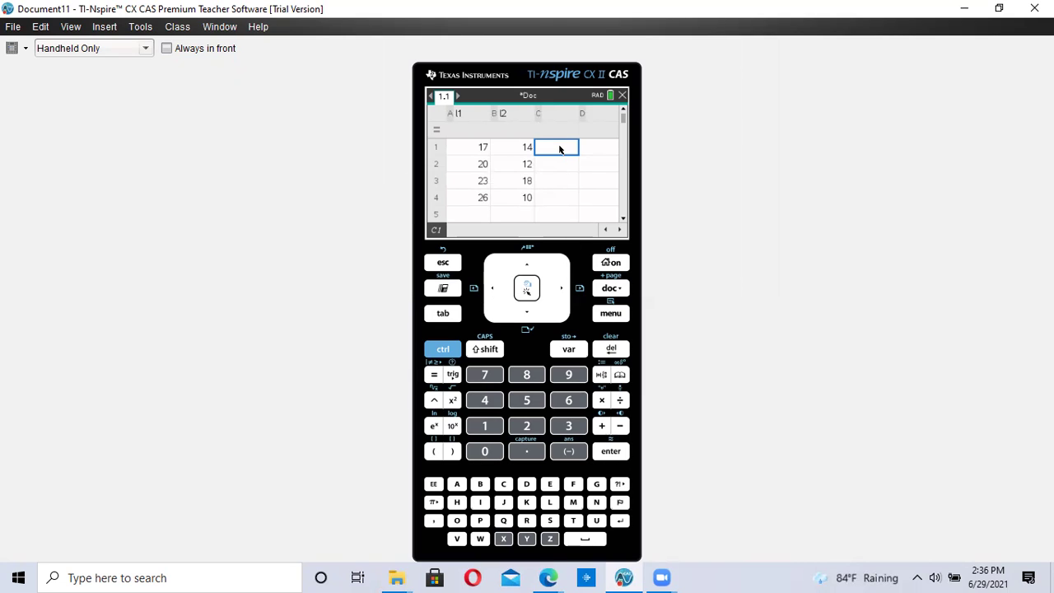
{"action": "left_click", "coordinate": [559, 150]}
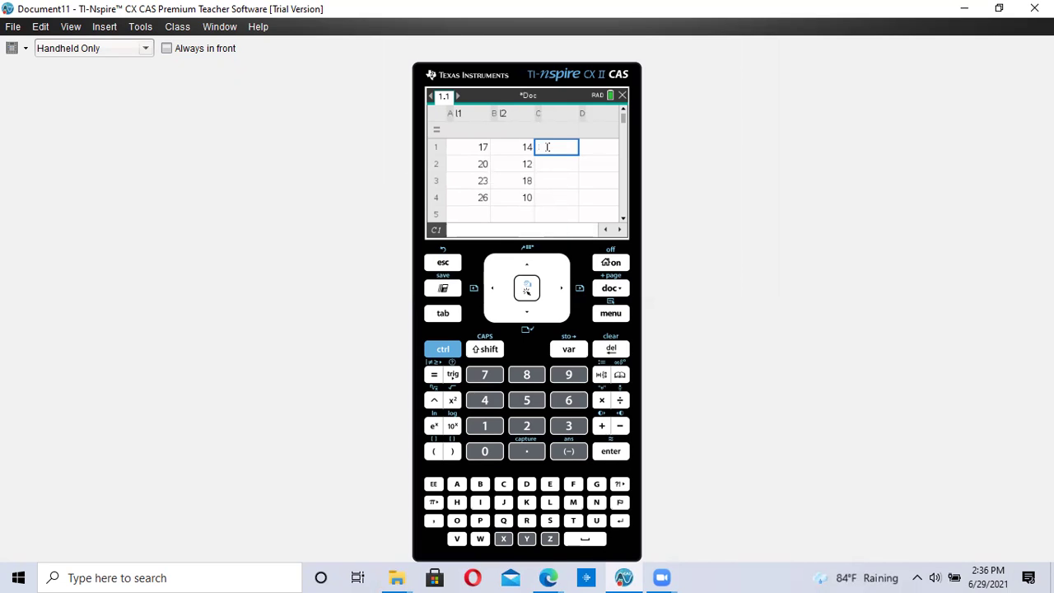
{"action": "left_click", "coordinate": [561, 188]}
{"action": "left_click", "coordinate": [566, 151]}
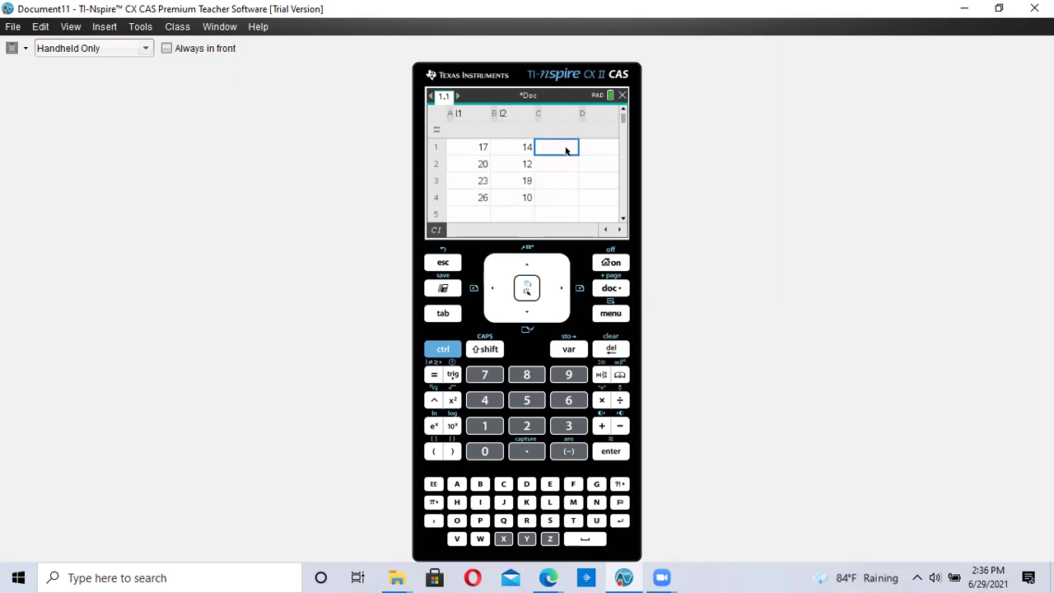
Step: Choose Menu > Statistics > Stat Calculations > One-Variable Statistics
{"action": "left_click", "coordinate": [611, 314]}
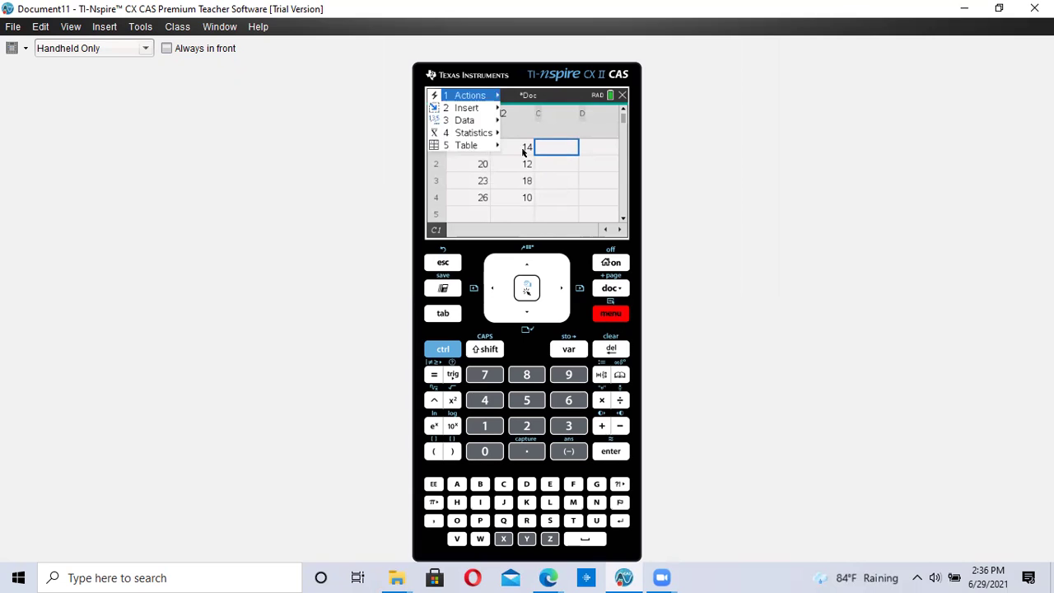
{"action": "left_click", "coordinate": [477, 134]}
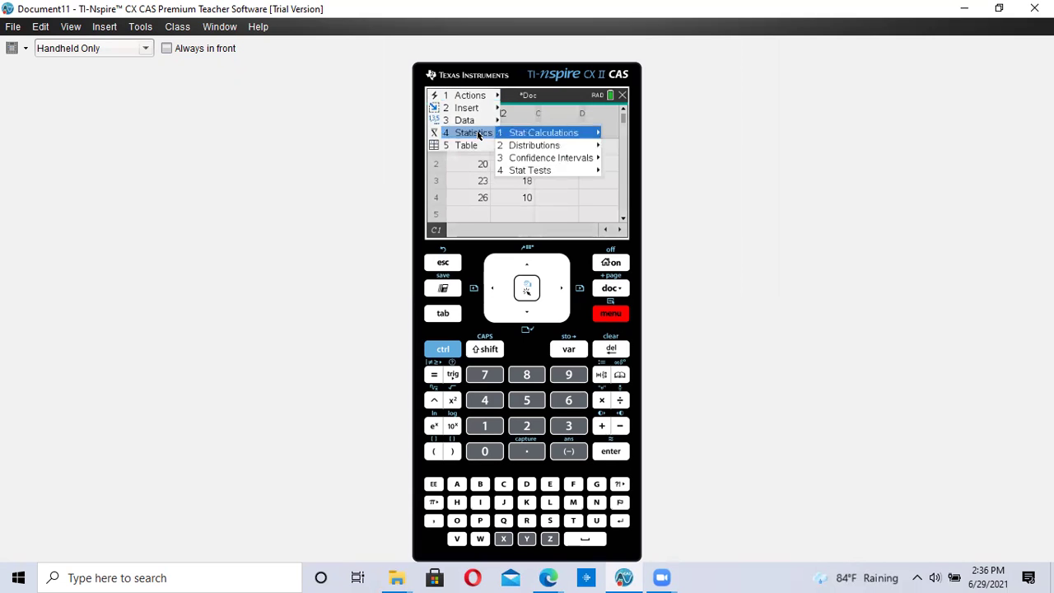
{"action": "left_click", "coordinate": [528, 135]}
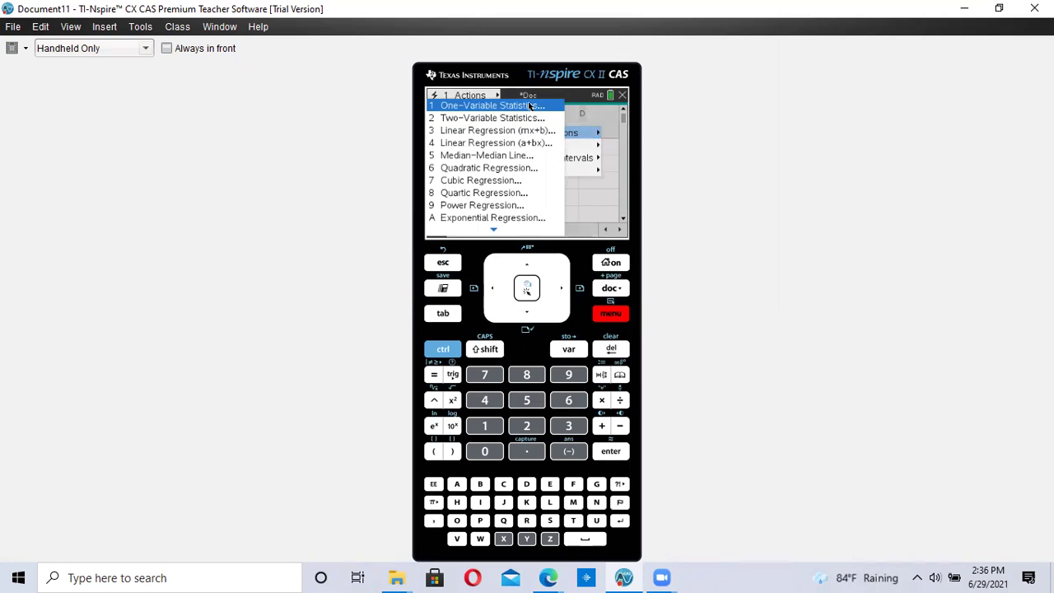
{"action": "left_click", "coordinate": [530, 105]}
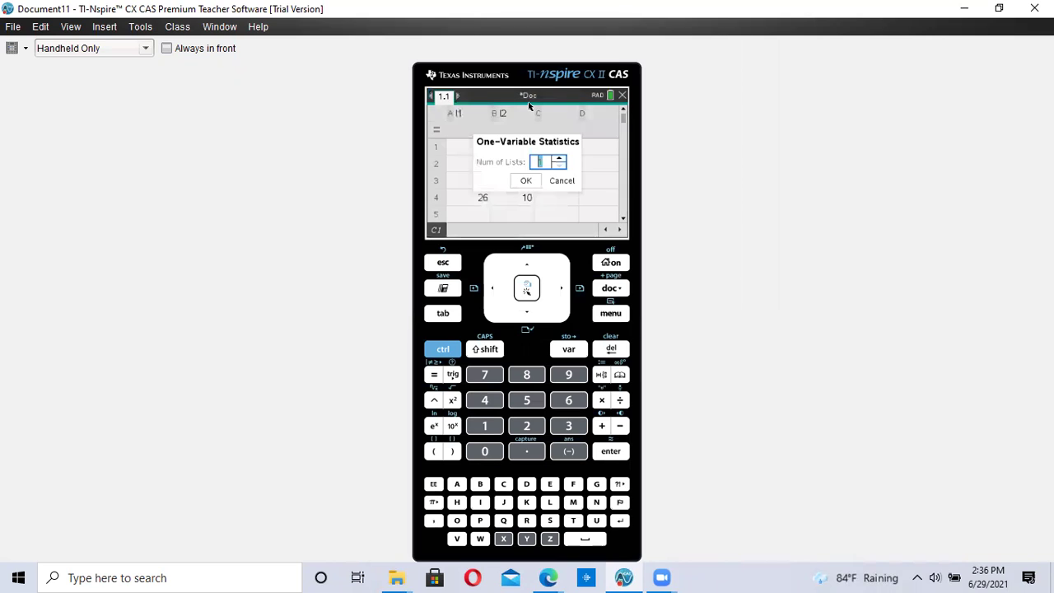
Step: Run One-Variable Statistics on 1 list with X1 List l1 and Frequency List l2
{"action": "left_click", "coordinate": [527, 182]}
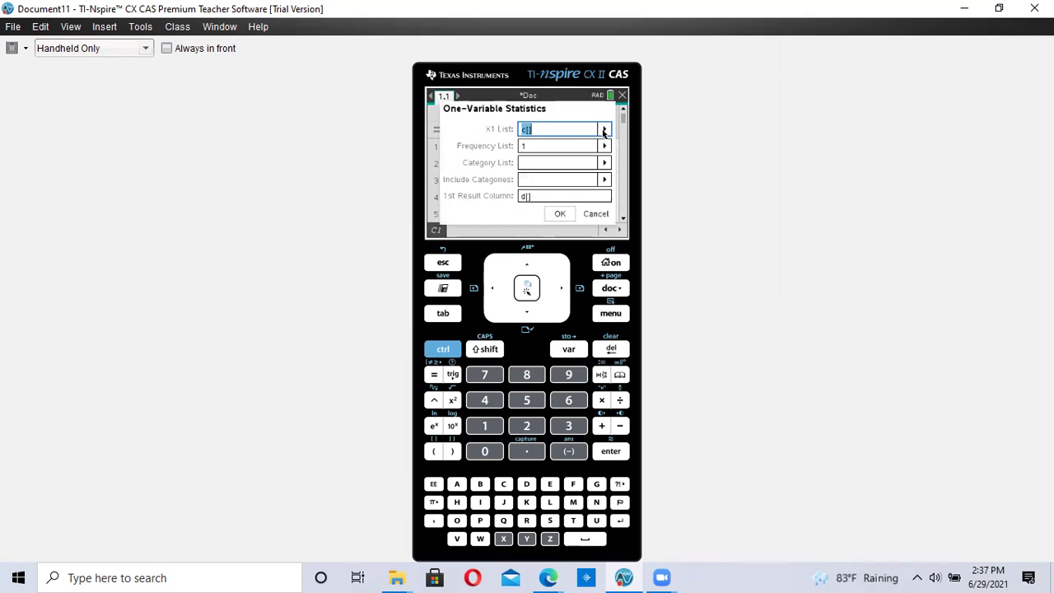
{"action": "left_click", "coordinate": [605, 129]}
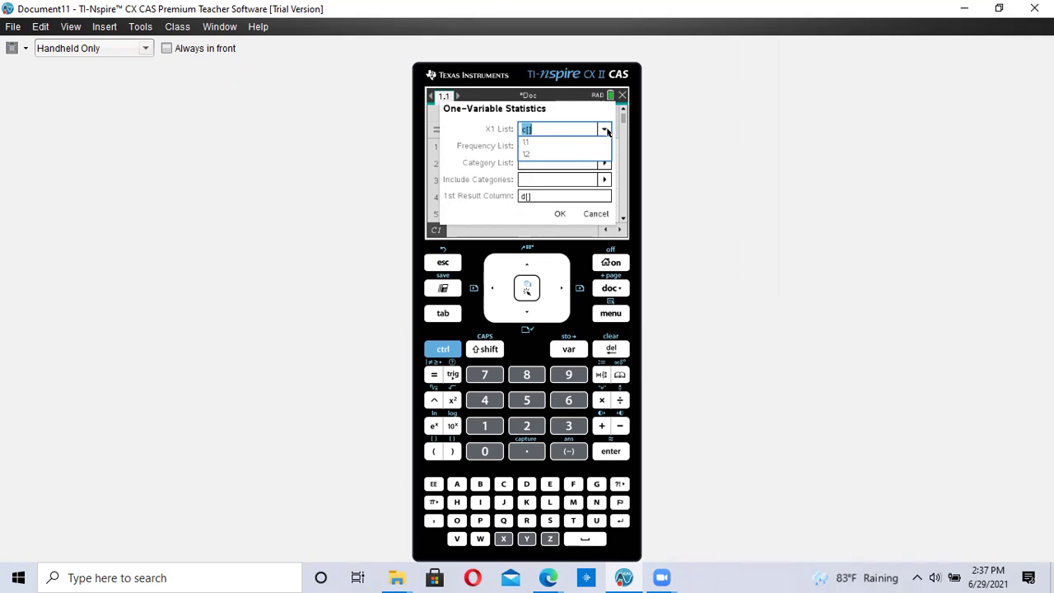
{"action": "left_click", "coordinate": [528, 144]}
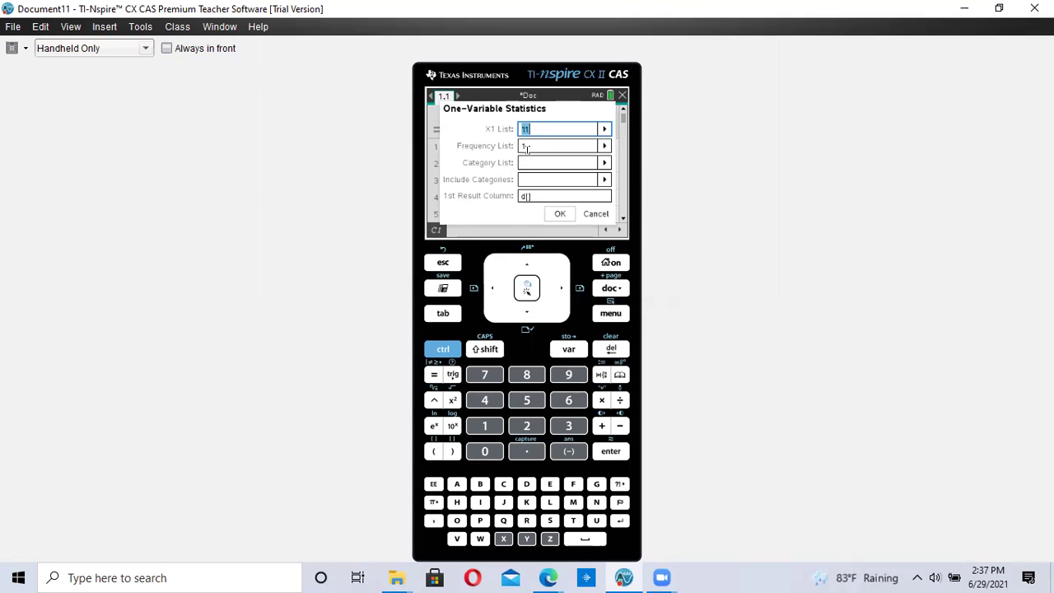
{"action": "left_click", "coordinate": [604, 147]}
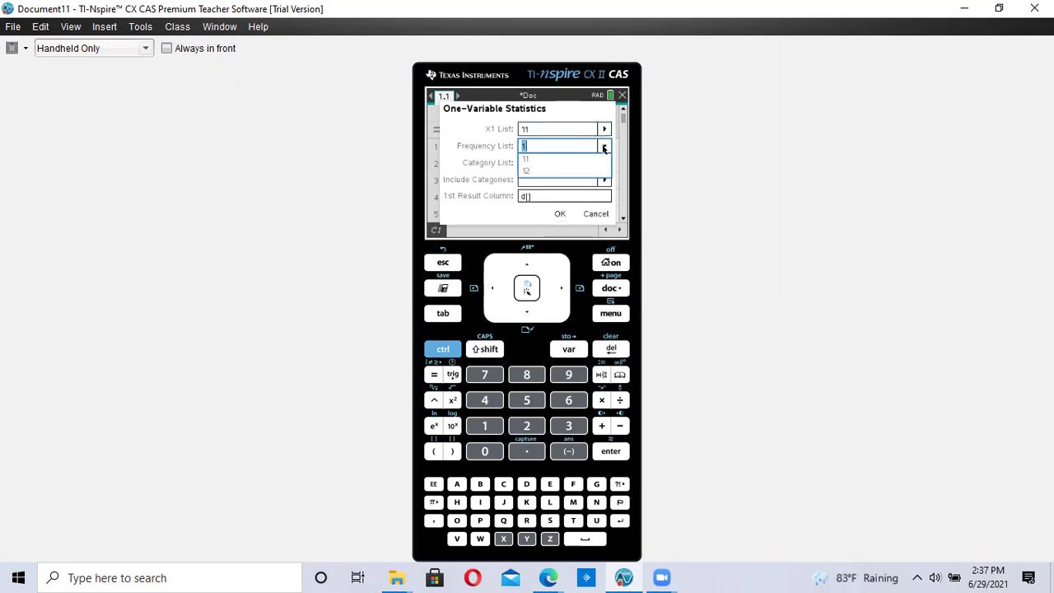
{"action": "left_click", "coordinate": [526, 172]}
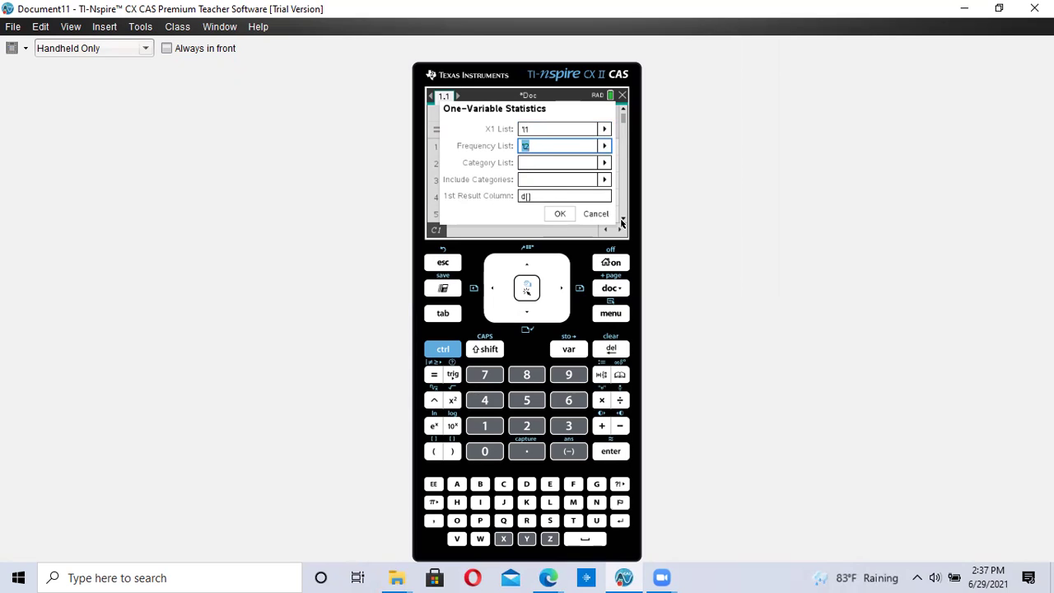
{"action": "left_click", "coordinate": [559, 214]}
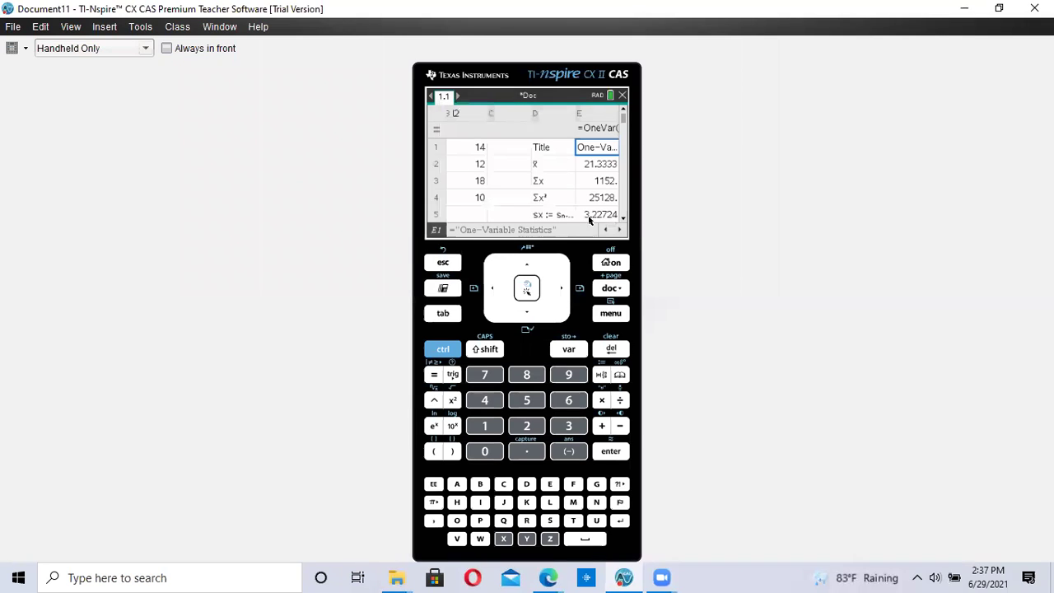
Step: Scroll right and highlight the mean row showing 21.3333
{"action": "left_click", "coordinate": [620, 232]}
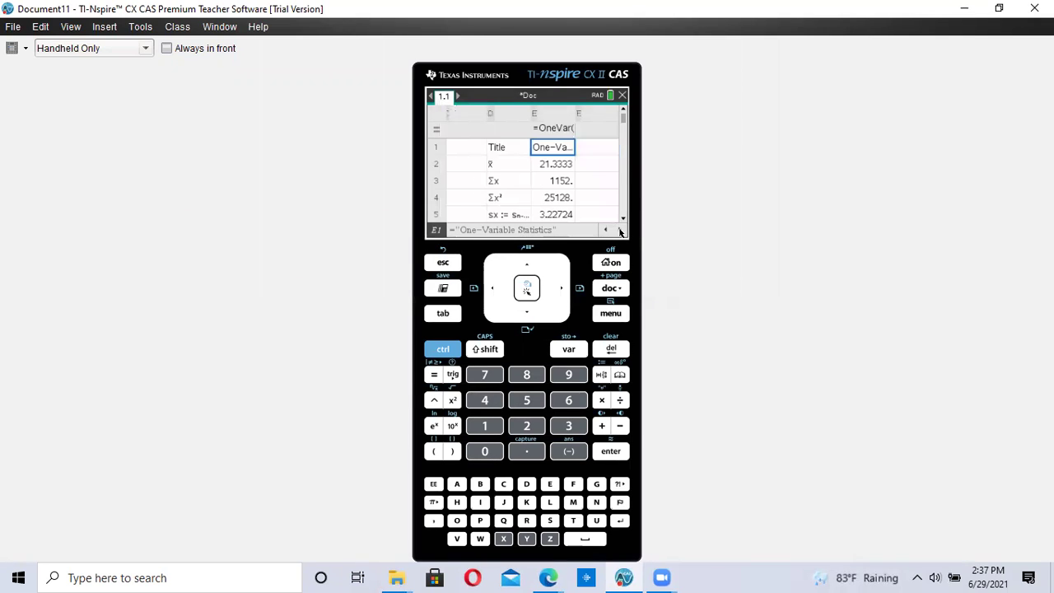
{"action": "left_click", "coordinate": [481, 164]}
{"action": "left_click_drag", "start_coordinate": [480, 164], "coordinate": [587, 161]}
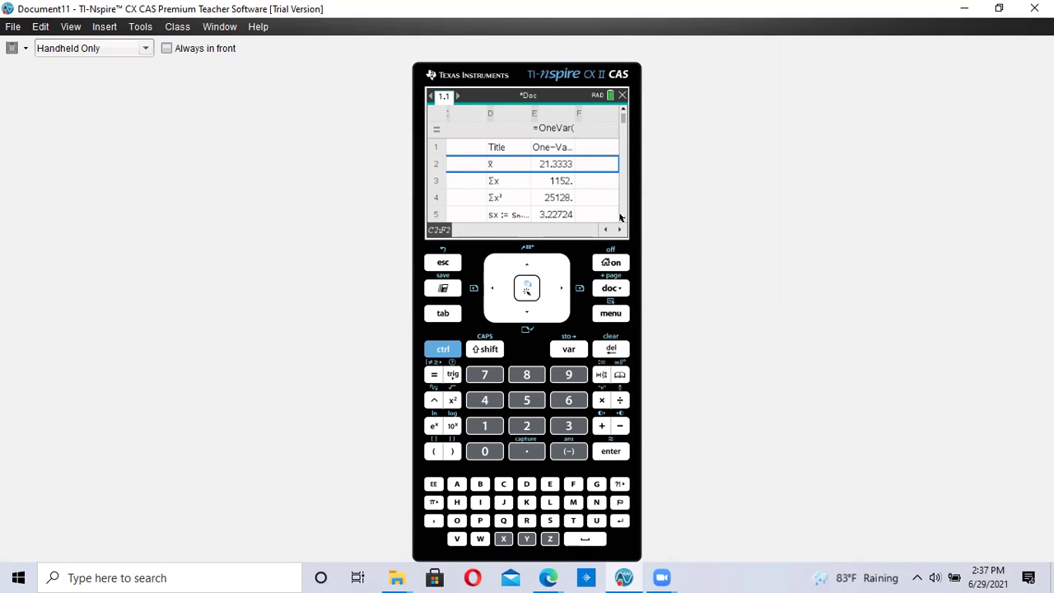
Step: Scroll down and highlight the MedianX row showing 23, then scroll back up
{"action": "left_click_drag", "start_coordinate": [623, 220], "coordinate": [623, 220]}
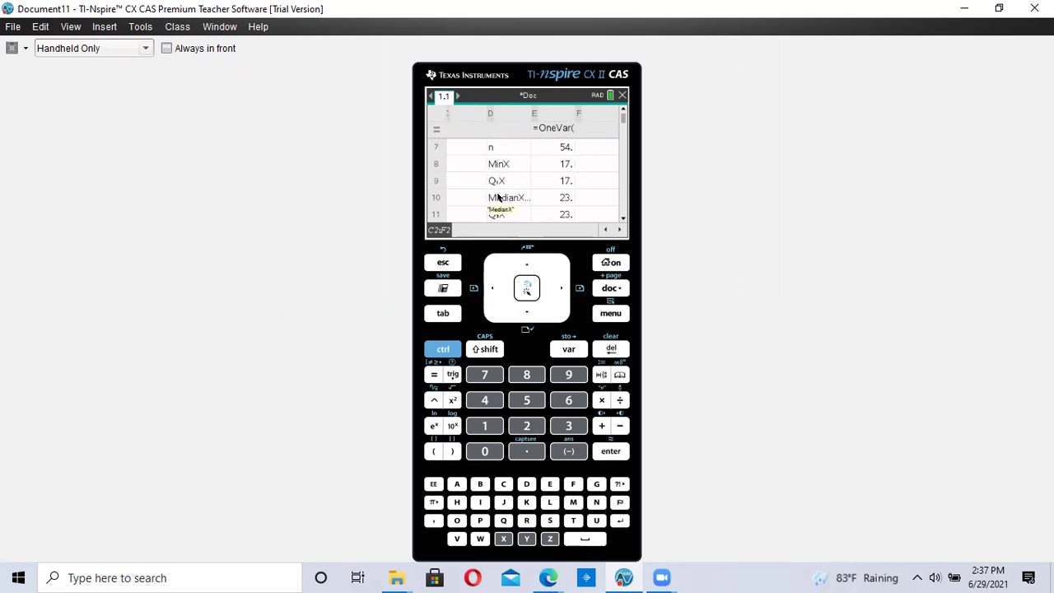
{"action": "left_click_drag", "start_coordinate": [476, 198], "coordinate": [584, 199]}
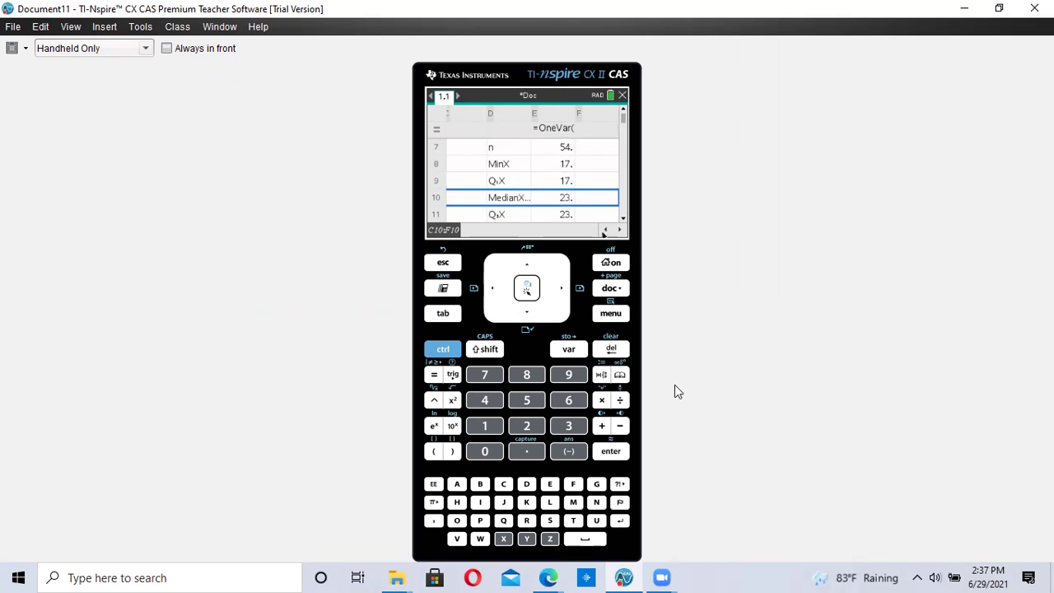
{"action": "left_click", "coordinate": [624, 110]}
{"action": "left_click", "coordinate": [623, 110]}
Step: Scroll the results back to the top and minimize the calculator window
{"action": "left_click", "coordinate": [623, 110]}
{"action": "left_click", "coordinate": [624, 110]}
{"action": "left_click", "coordinate": [624, 109]}
{"action": "left_click", "coordinate": [623, 110]}
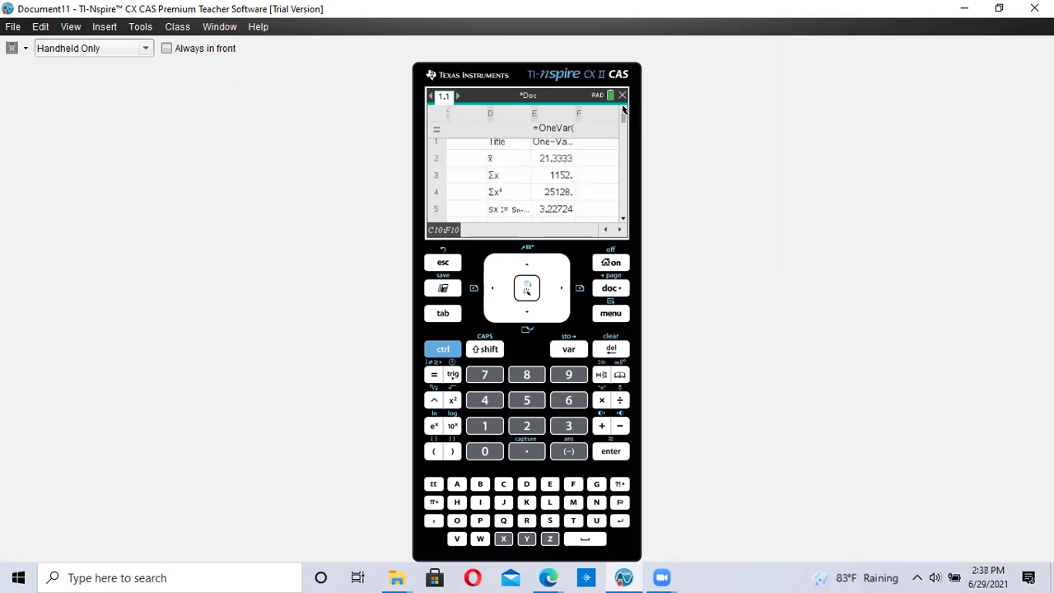
{"action": "left_click", "coordinate": [967, 9]}
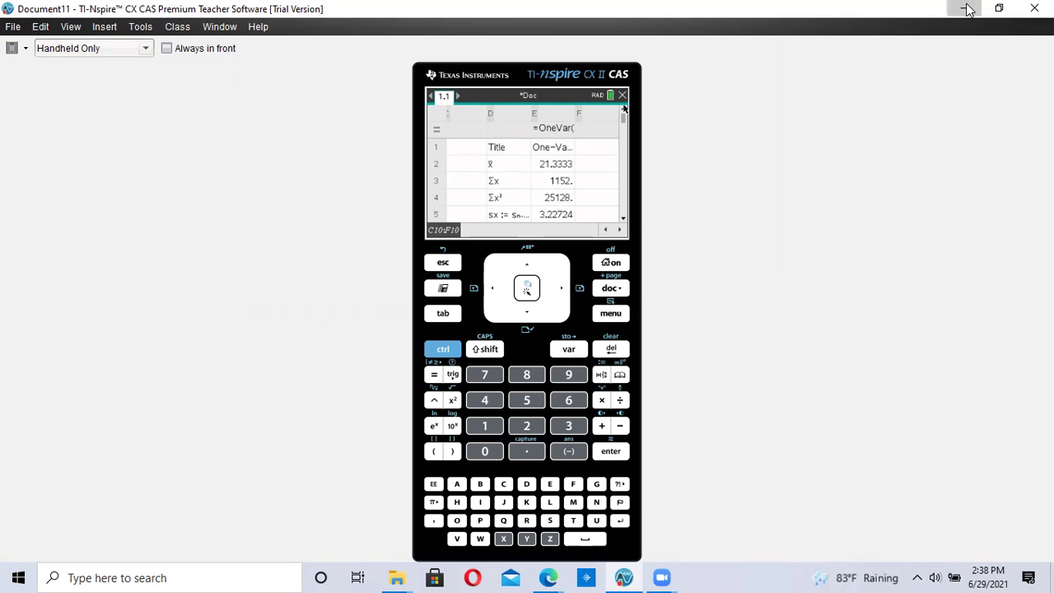